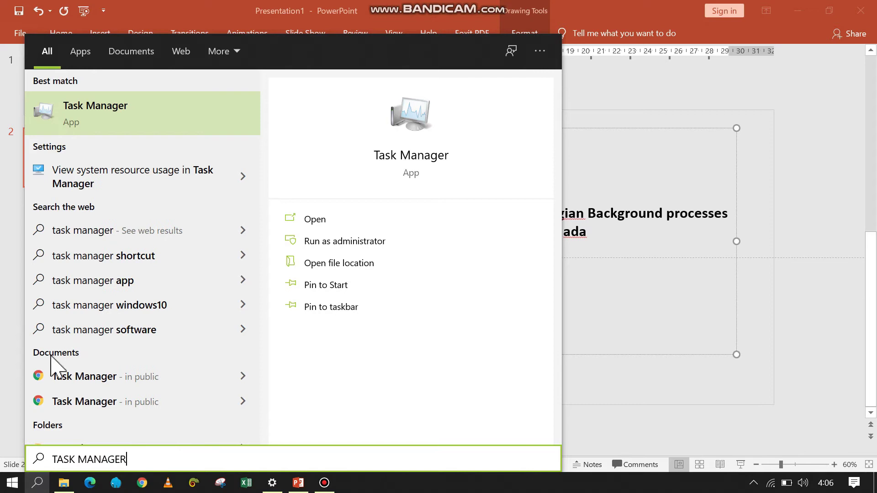
Step: Open Task Manager and look through the background processes for chromedriver.exe, checking the instructions on slide 2
left_click(77, 115)
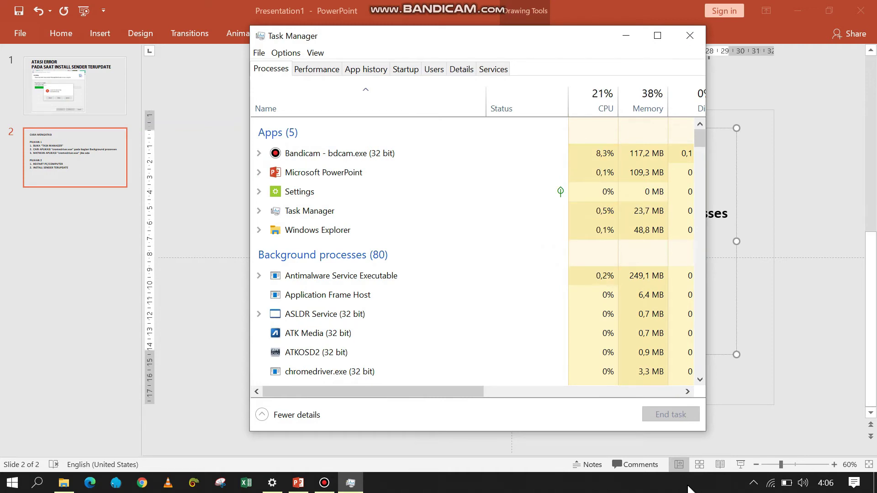
right_click(689, 488)
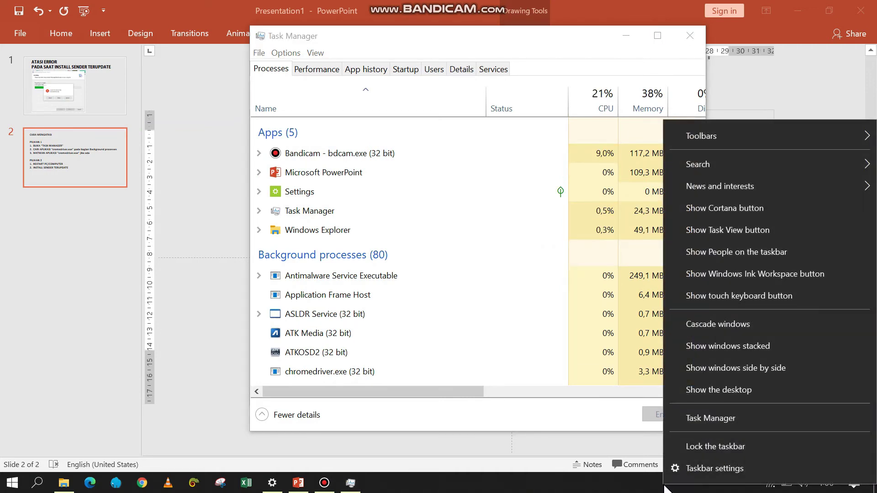
left_click(614, 484)
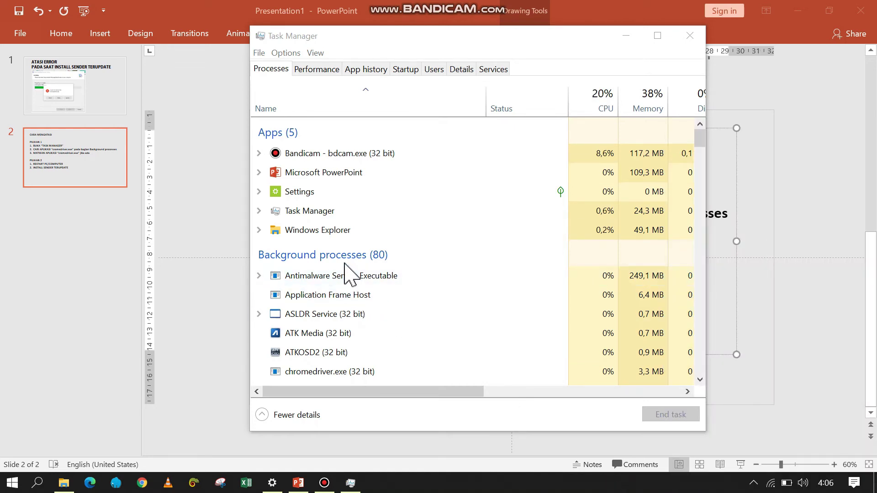
left_click(97, 176)
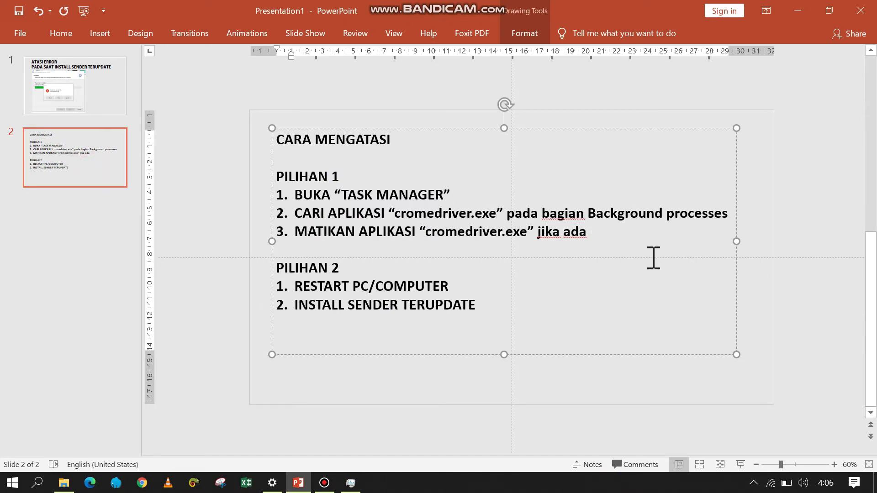
left_click(351, 483)
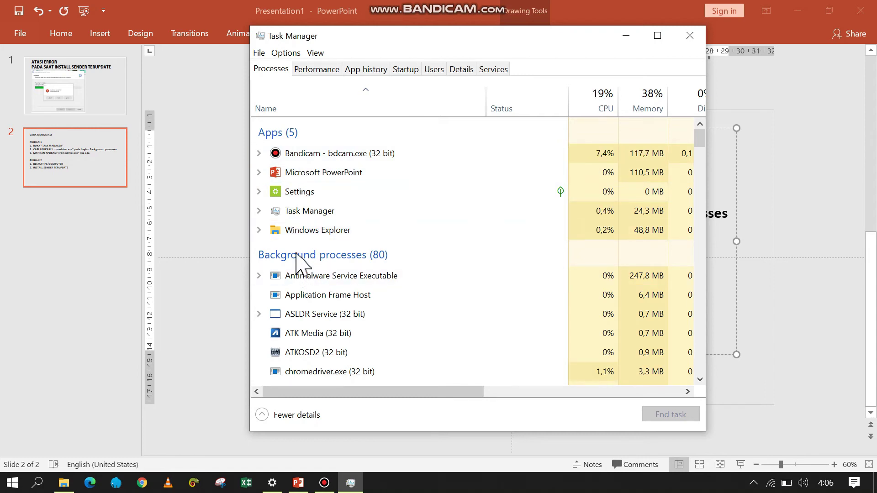
scroll(329, 315, "down", 1)
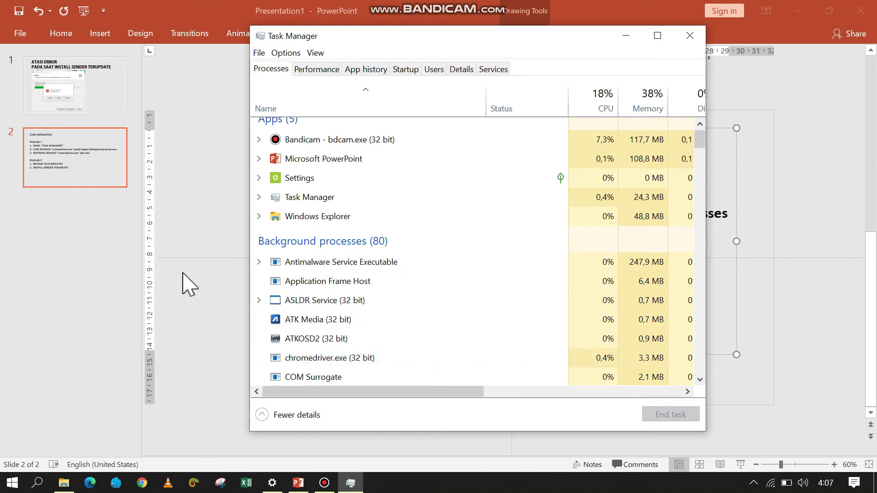
Step: Return to PowerPoint and correct the application name to "chromedriver.exe" in items 2 and 3 under PILIHAN 1
key("alt+Tab")
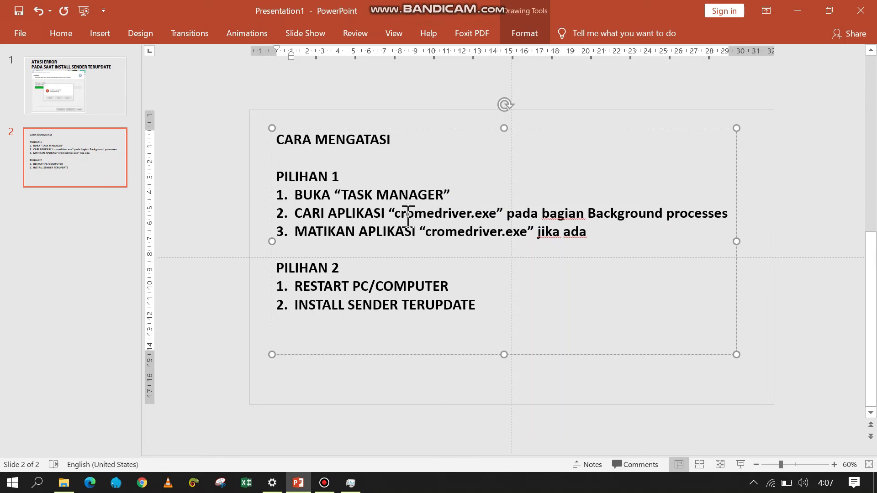
left_click(404, 214)
type("H")
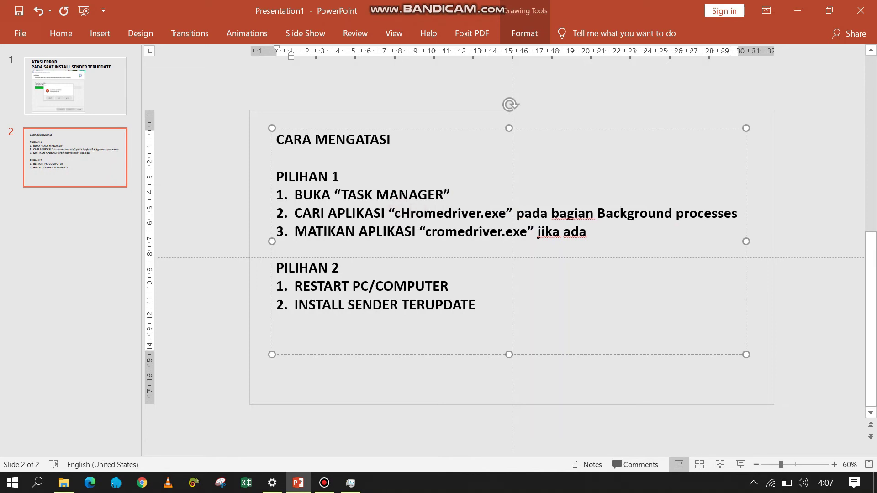
key("BackSpace")
type("H")
key("BackSpace")
type("h")
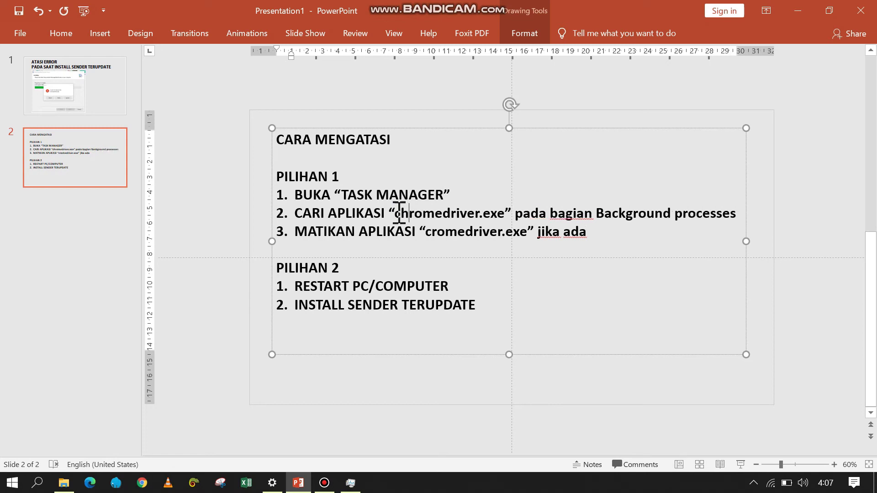
left_click(431, 233)
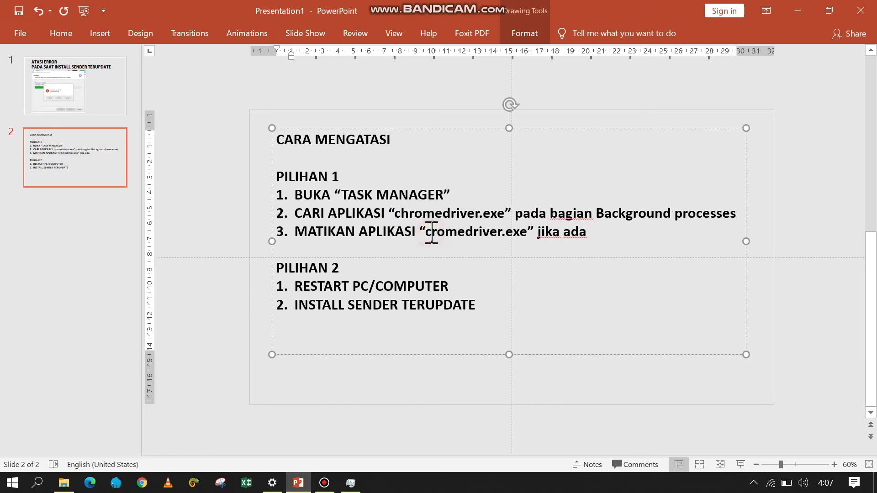
type("h")
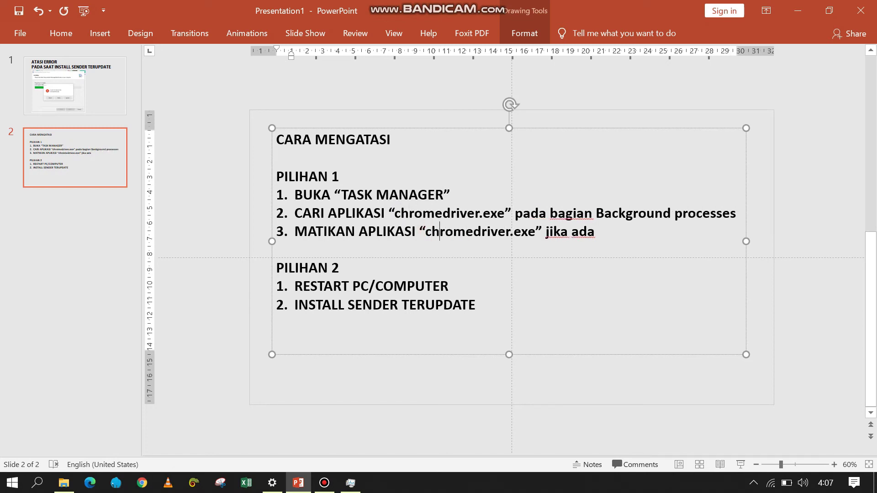
Step: Switch to Task Manager, locate chromedriver.exe (32 bit) under Background processes, and go back to the slide's instructions
left_click(353, 484)
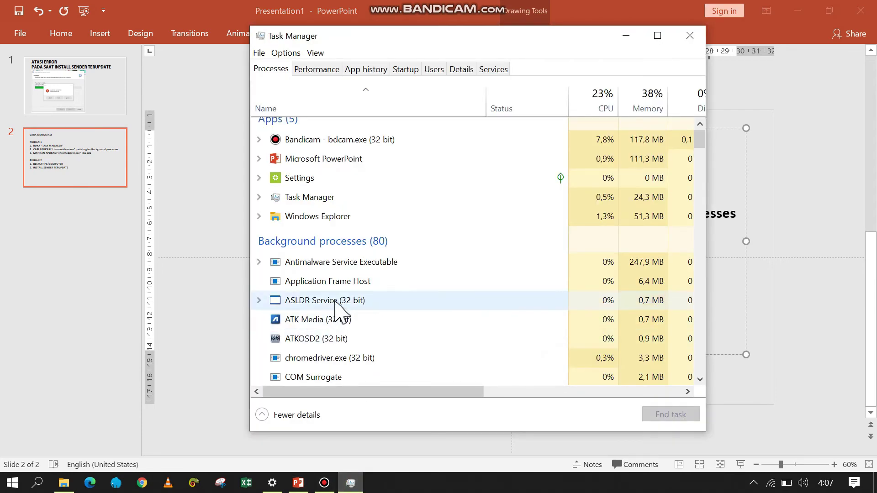
scroll(336, 301, "down", 1)
left_click(309, 346)
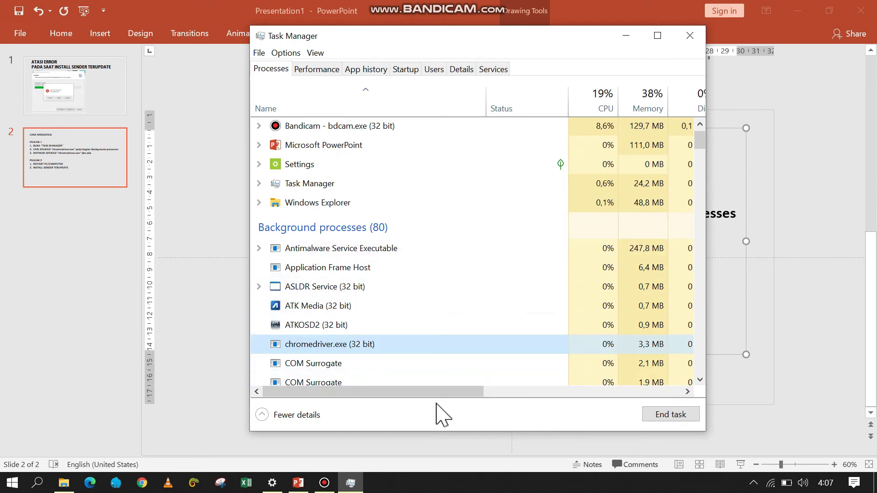
left_click_drag(435, 394, 336, 392)
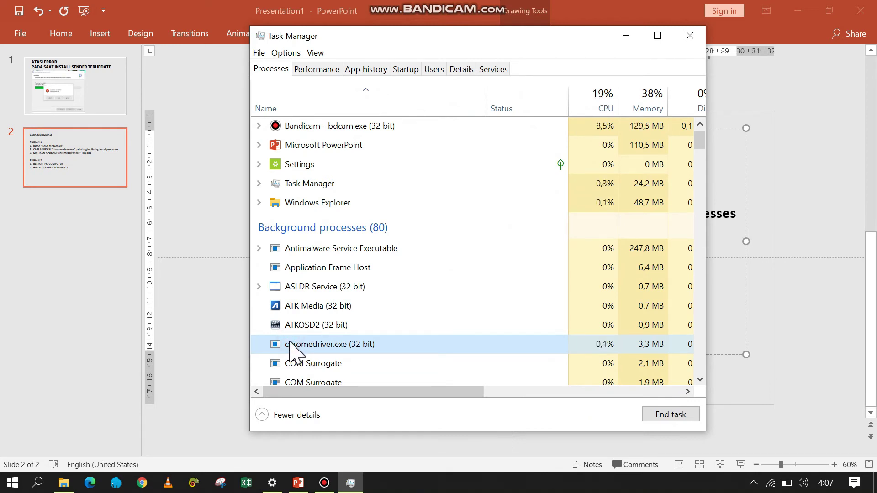
left_click(783, 279)
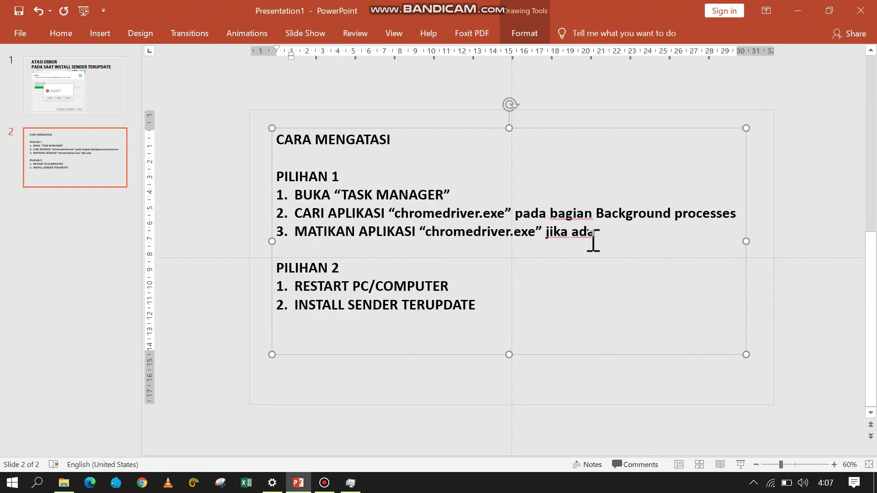
Step: Switch to Task Manager and view the actions available for the chromedriver.exe process, keeping it selected
left_click(350, 483)
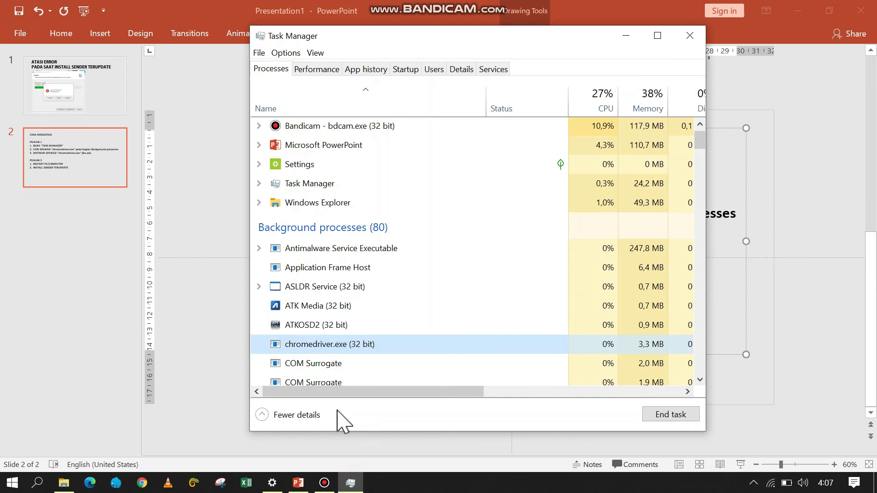
right_click(296, 346)
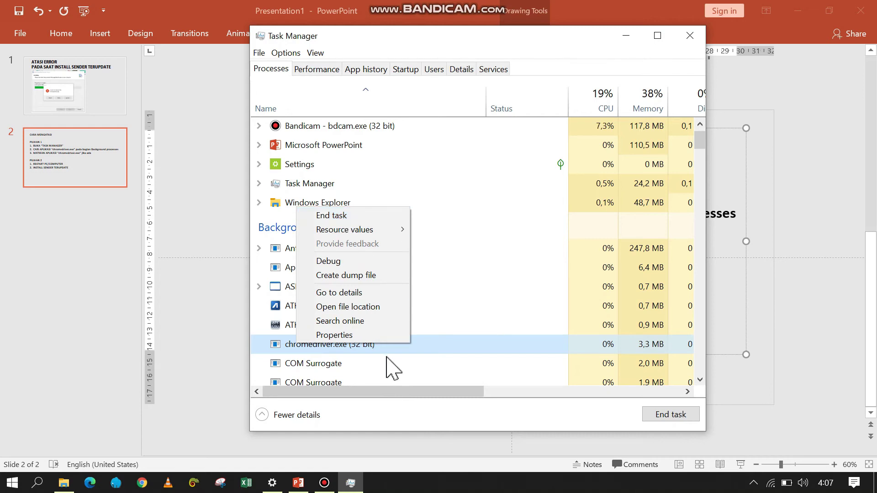
left_click(443, 345)
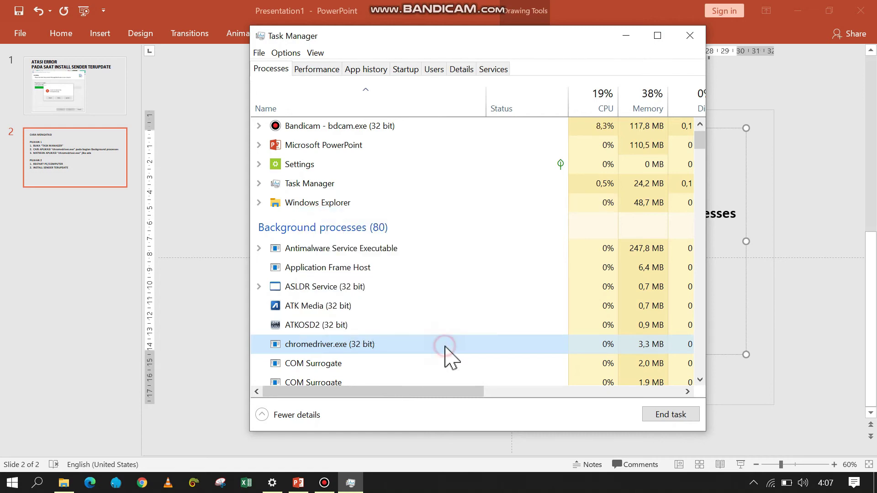
left_click(298, 345)
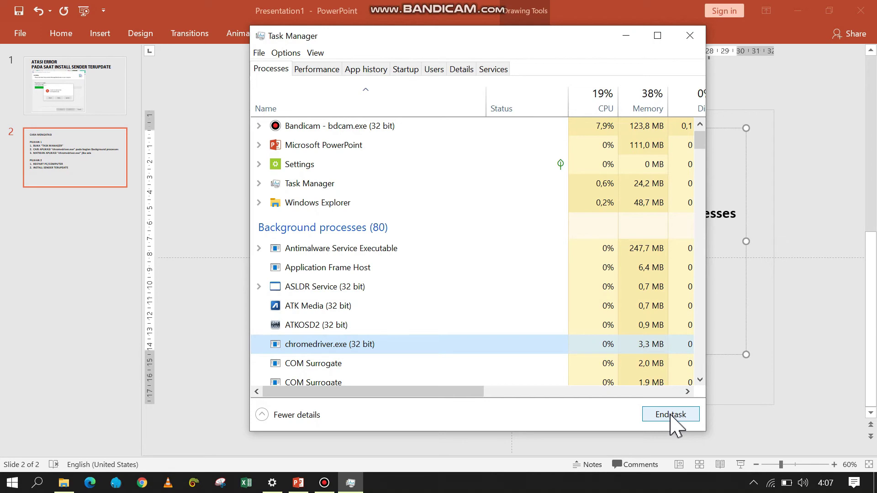
Step: Reduce Task Manager to its compact view and close it
left_click(262, 415)
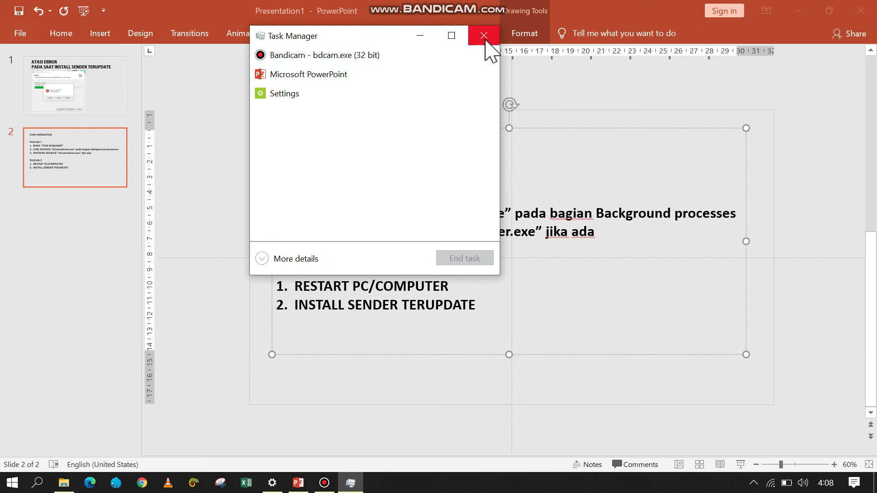
left_click_drag(355, 36, 428, 62)
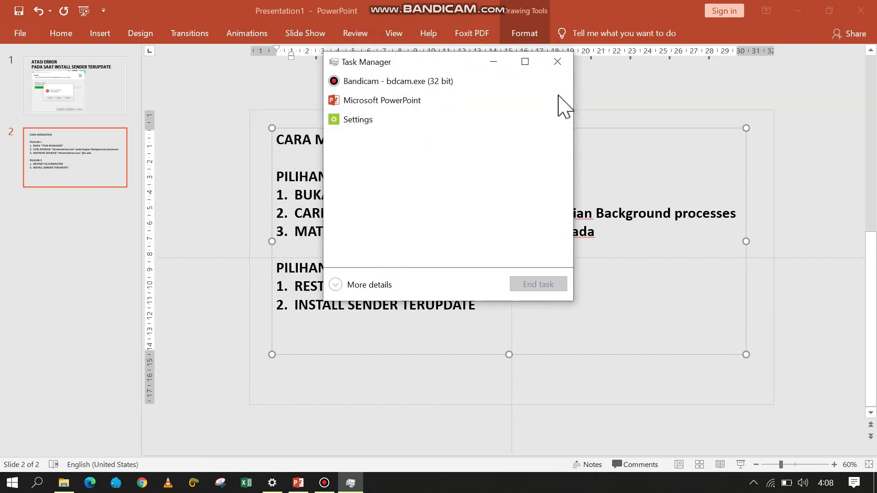
left_click(558, 61)
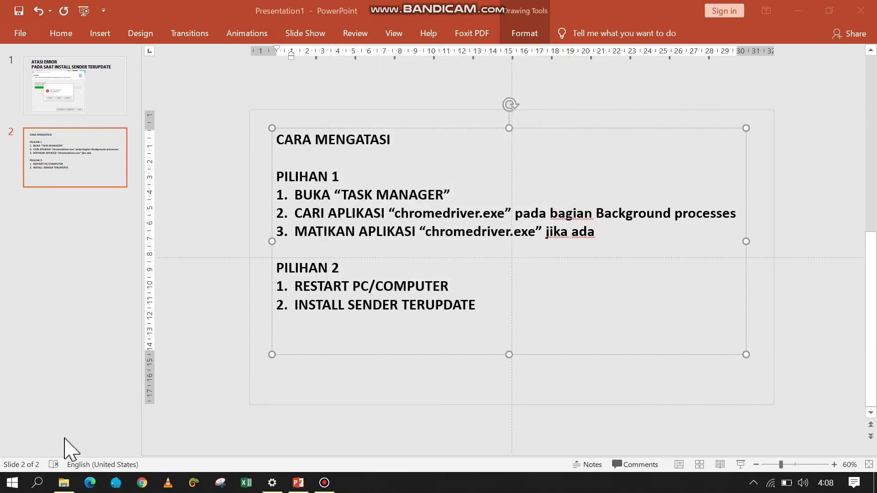
Step: Reopen Task Manager and enlarge its compact window over the slide
right_click(681, 487)
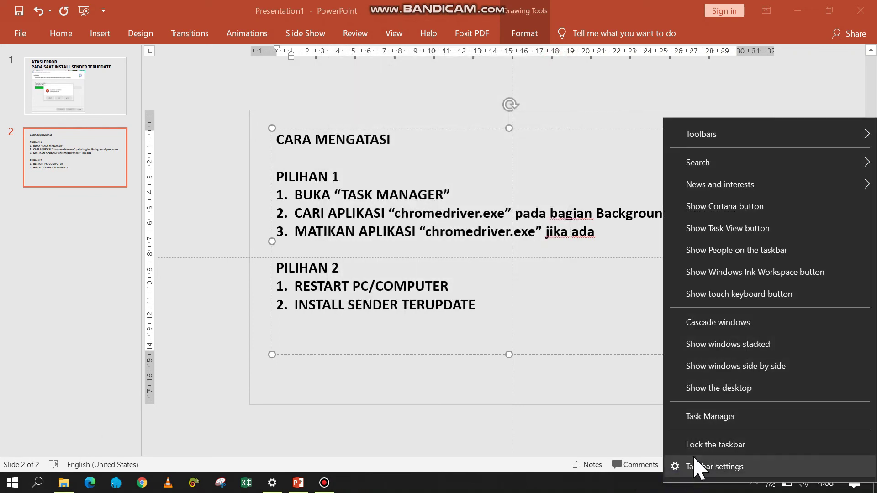
left_click(697, 416)
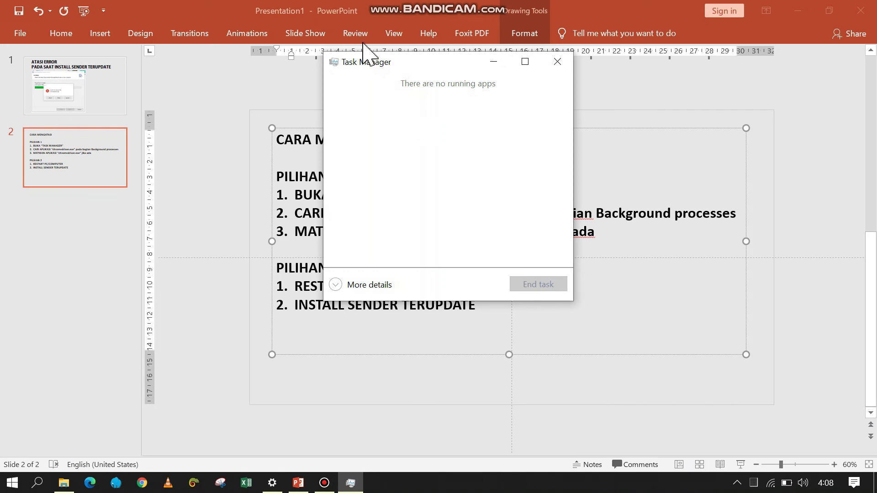
left_click_drag(381, 68, 369, 102)
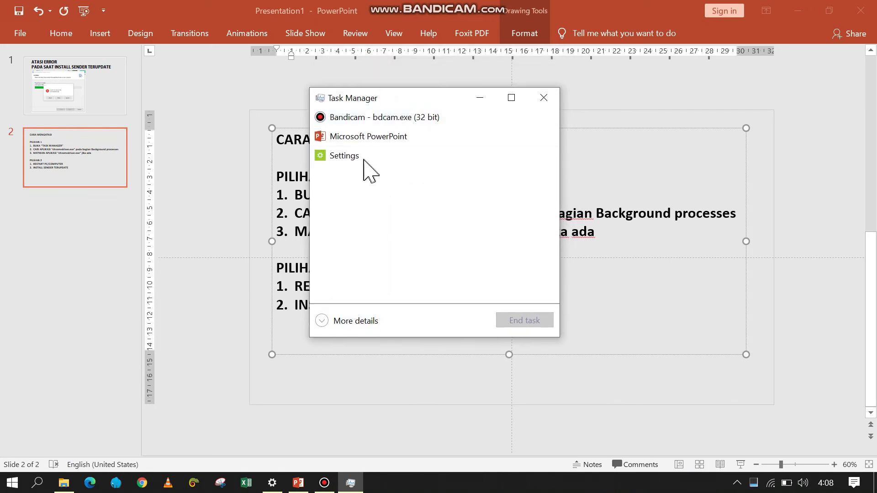
left_click(511, 98)
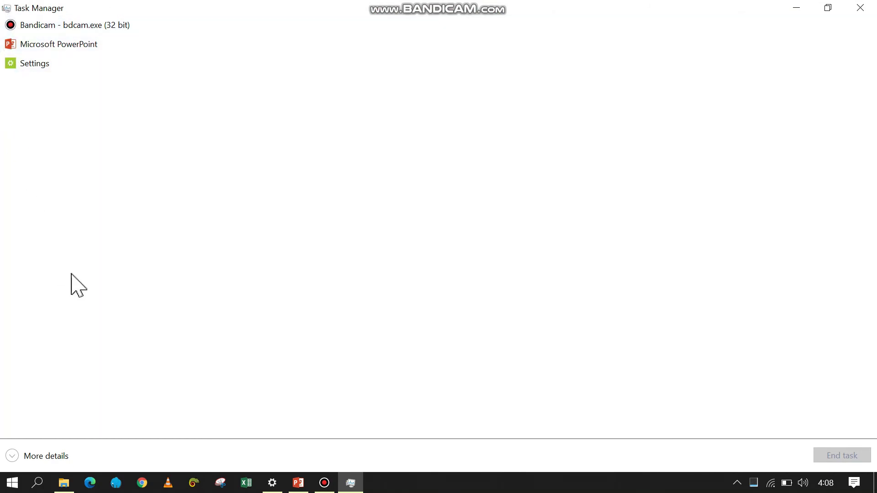
left_click(828, 8)
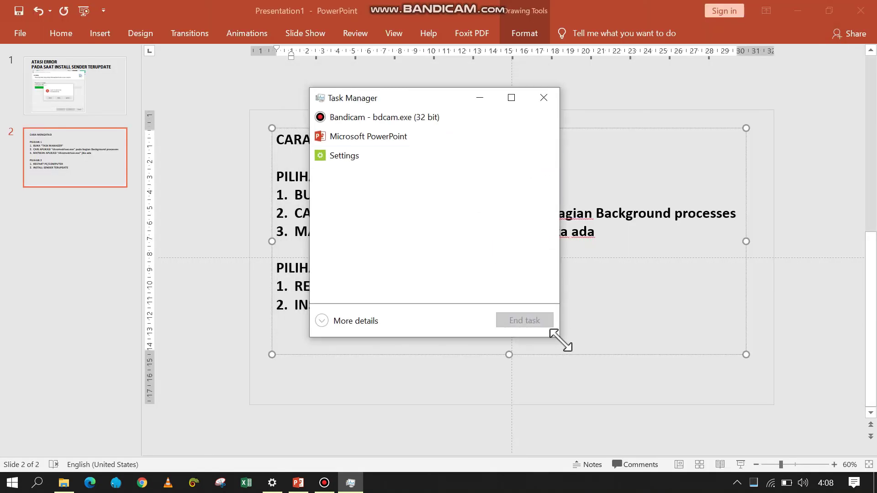
left_click_drag(561, 339, 740, 393)
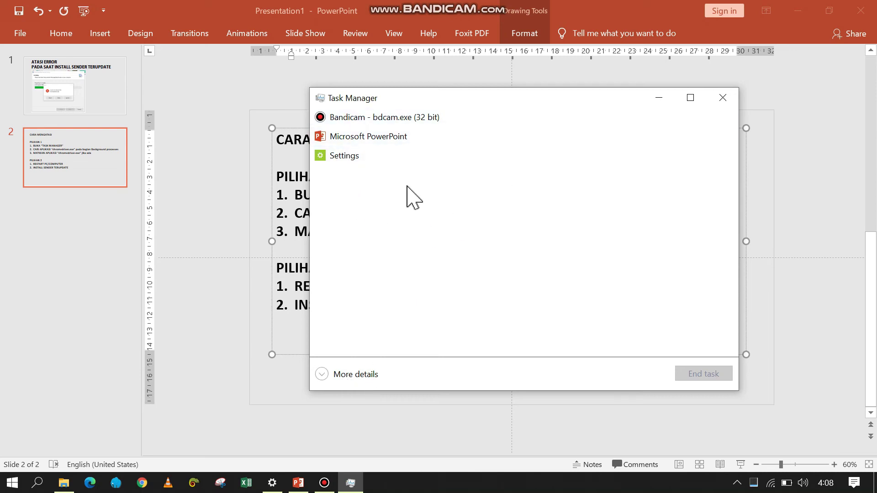
Step: Expand Task Manager to its detailed process view and move the window up so it fits on screen
left_click(344, 374)
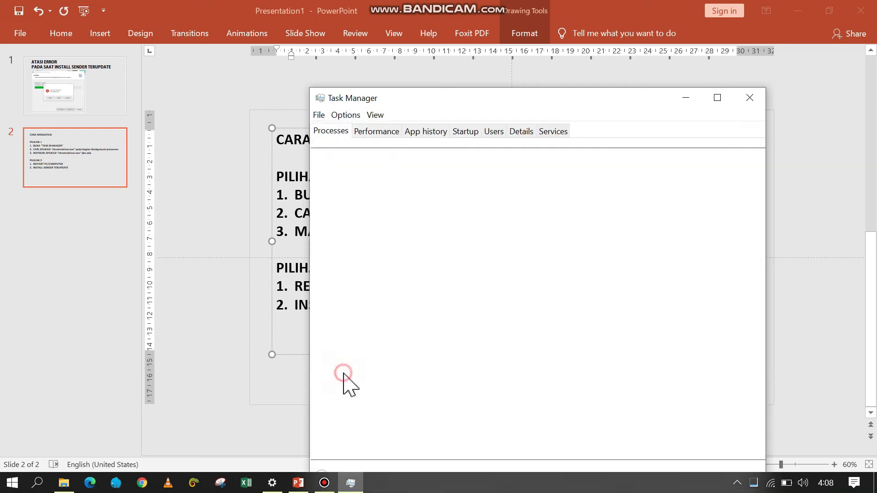
left_click_drag(504, 102, 488, 9)
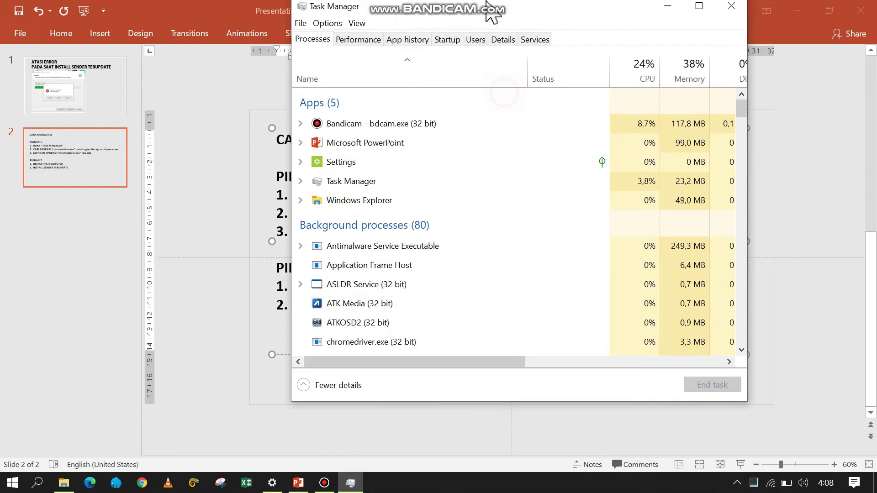
left_click(340, 389)
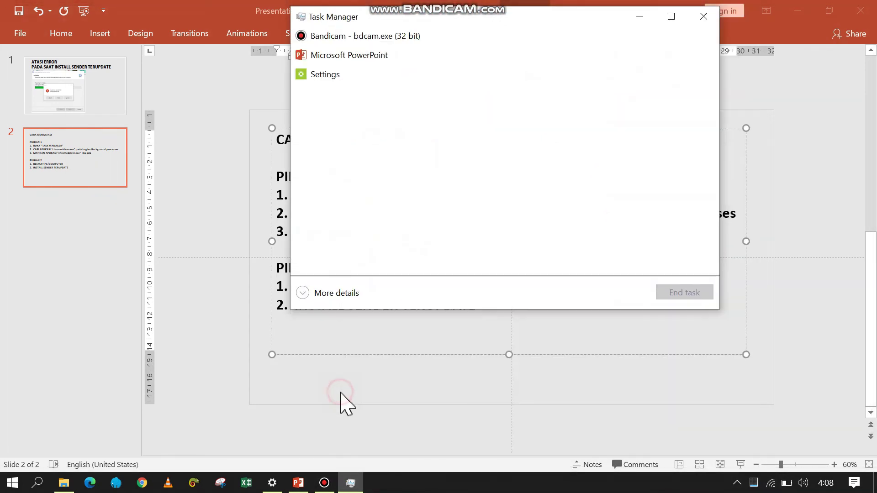
left_click(335, 293)
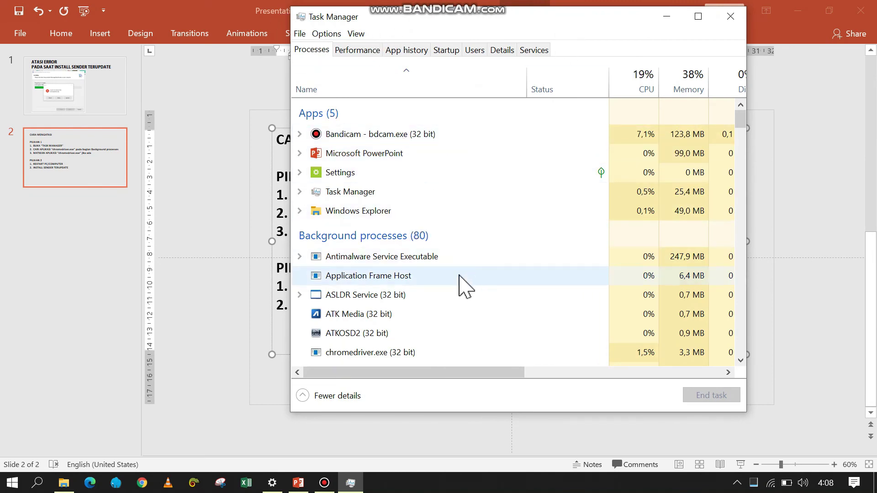
Step: End the chromedriver.exe (32 bit) background process
scroll(437, 288, "down", 1)
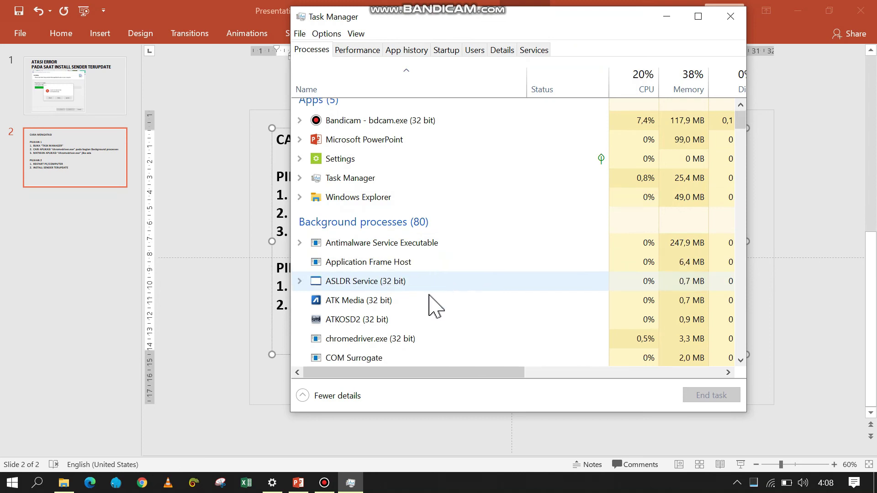
left_click(365, 339)
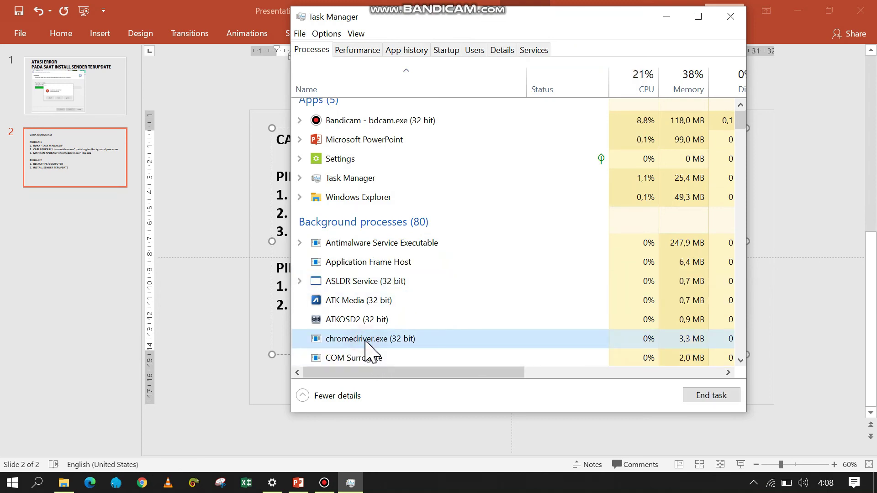
left_click(698, 397)
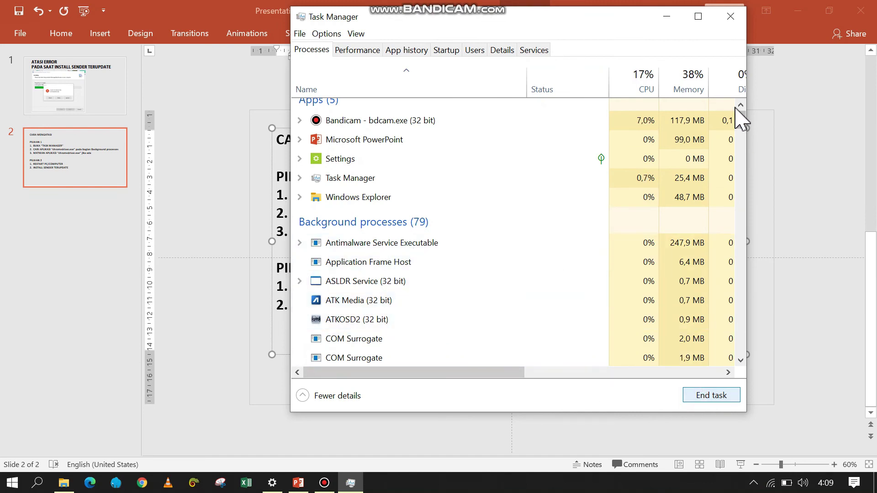
Step: Close Task Manager and minimize the presentation to return to the WhatsappBlastSender folder in File Explorer
left_click_drag(736, 106, 749, 119)
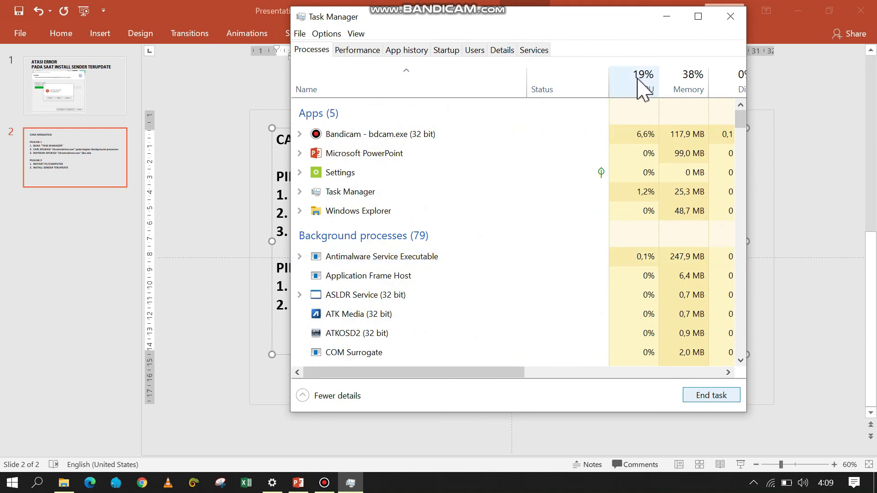
left_click(733, 19)
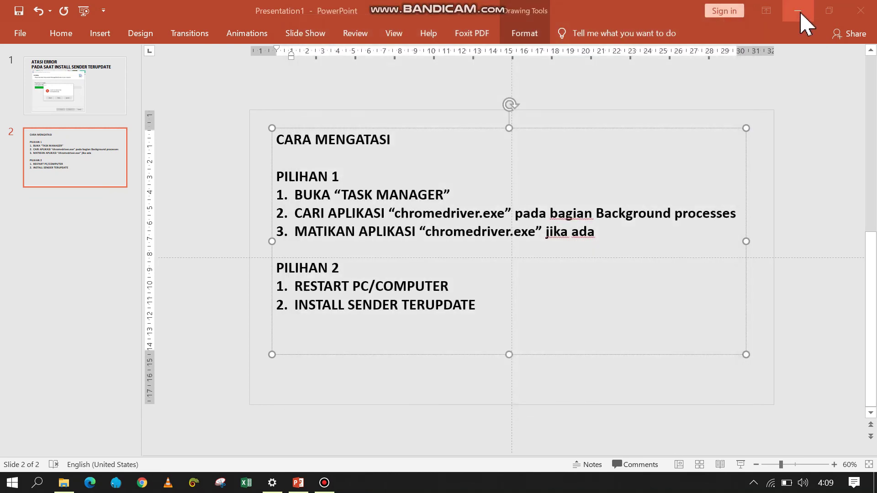
left_click(800, 14)
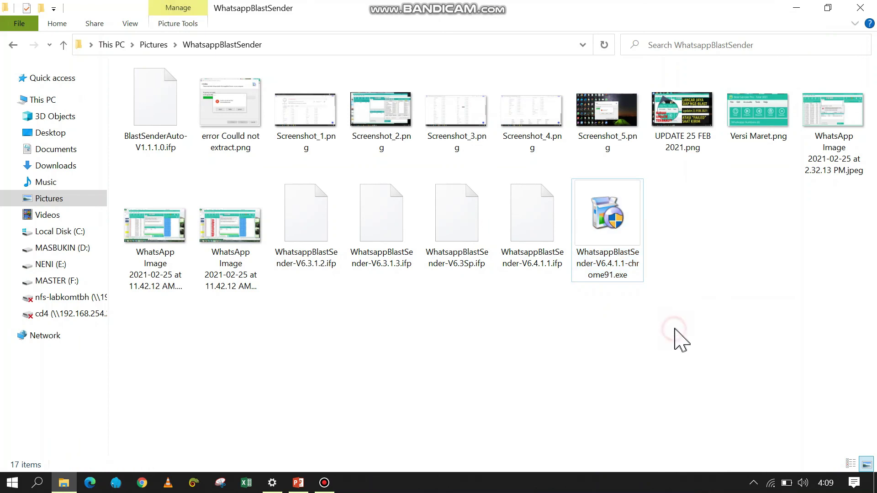
Step: Install WhatsappBlastSender from WhatsappBlastSender-V6.4.1.1-chrome91.exe, keeping the desktop icon option, and finish the setup wizard
double_click(614, 274)
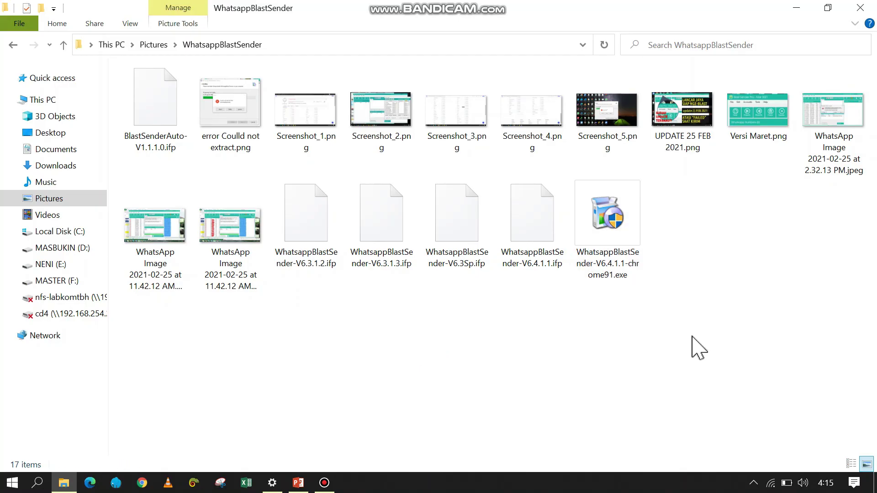
double_click(606, 215)
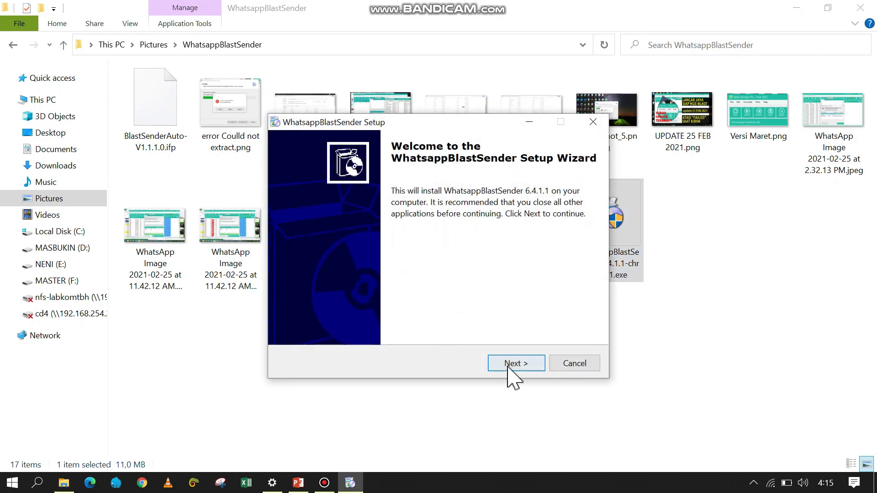
left_click(516, 364)
left_click(516, 363)
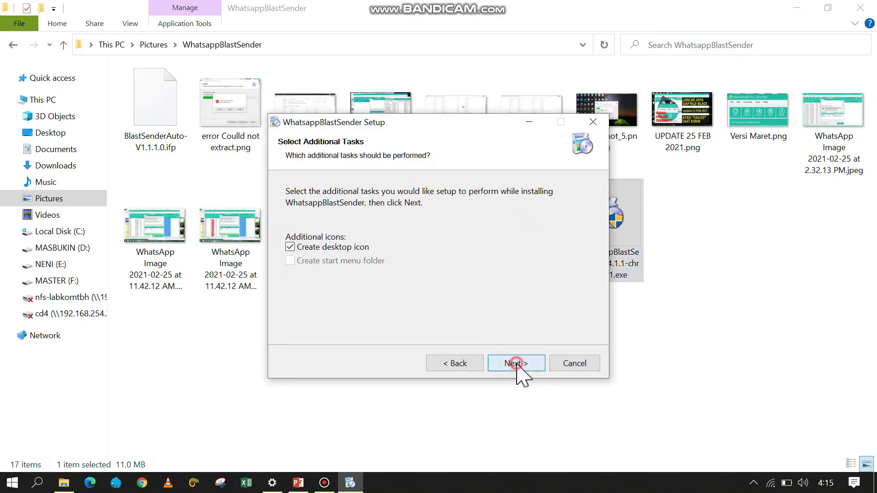
left_click(516, 364)
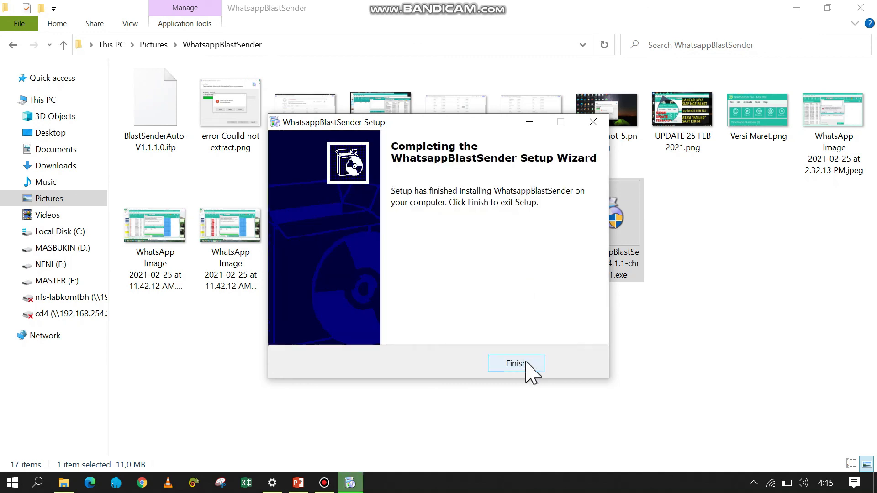
left_click(516, 363)
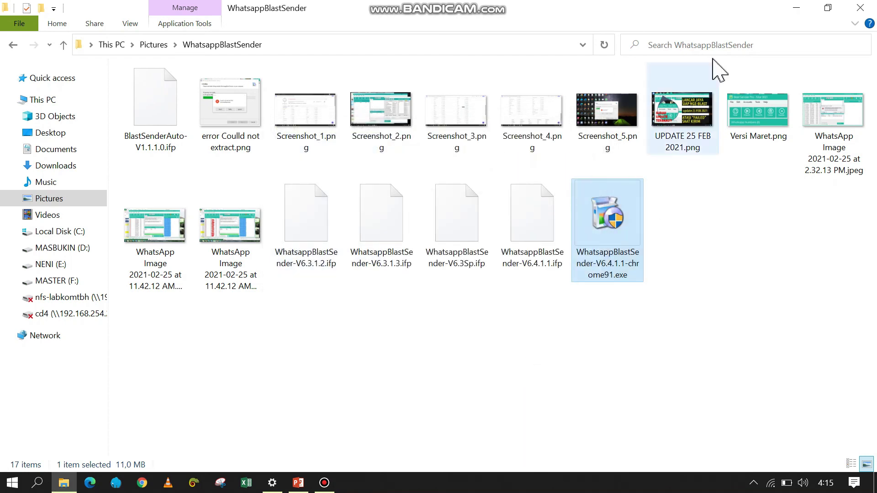
Step: Launch WhatsappBlastSender from its desktop shortcut to check the installed version, and close the application with confirmation
left_click(797, 14)
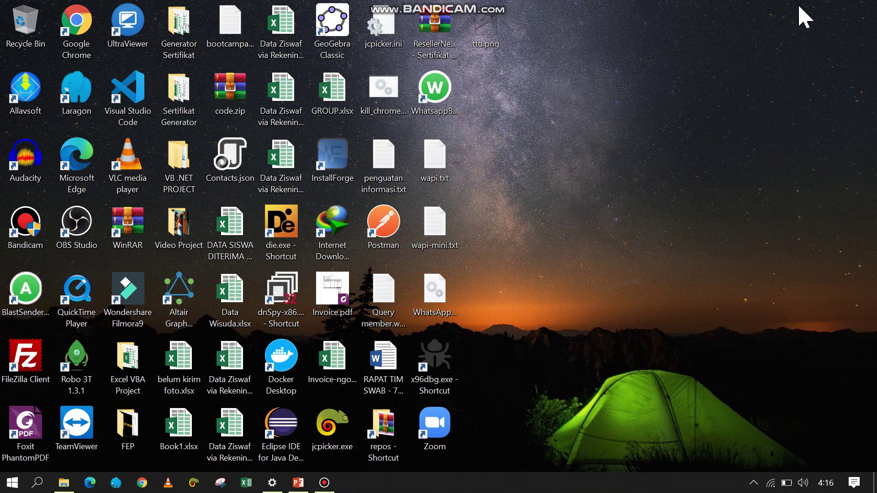
left_click(438, 85)
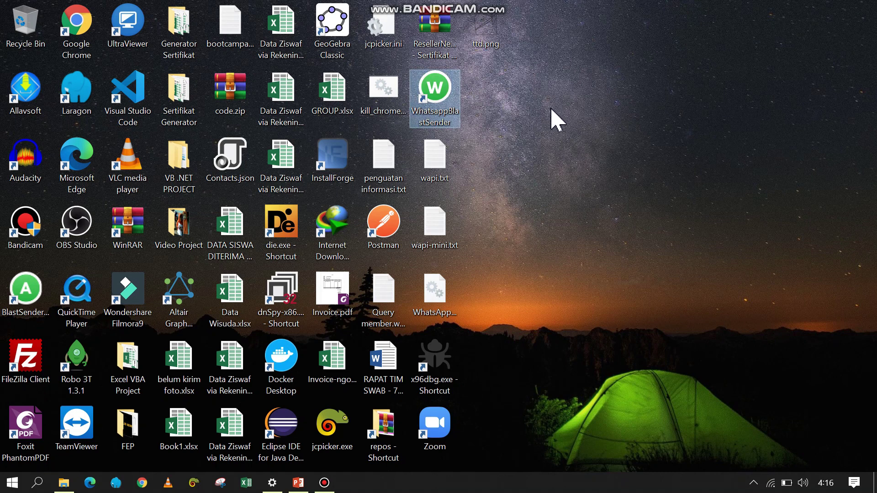
key("Return")
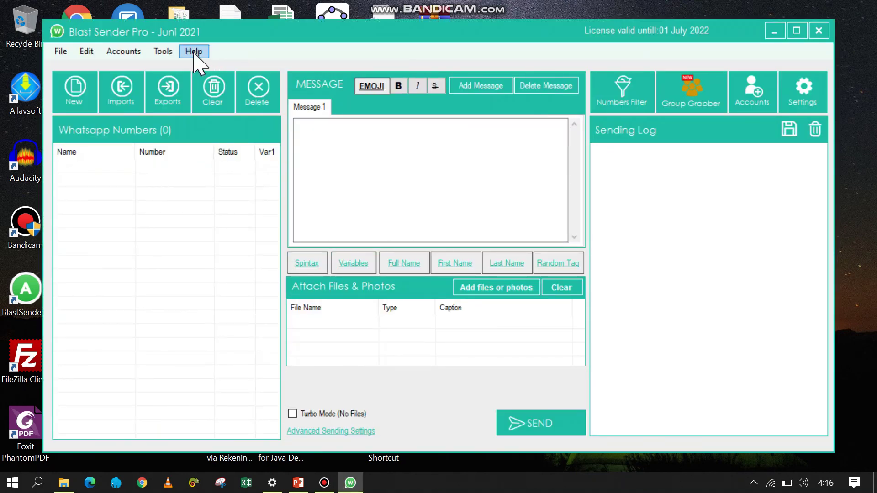
left_click(820, 31)
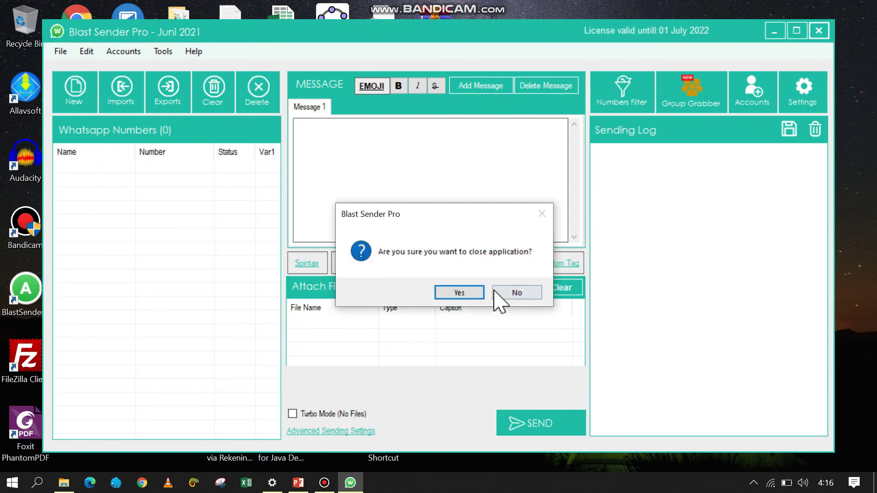
left_click(460, 293)
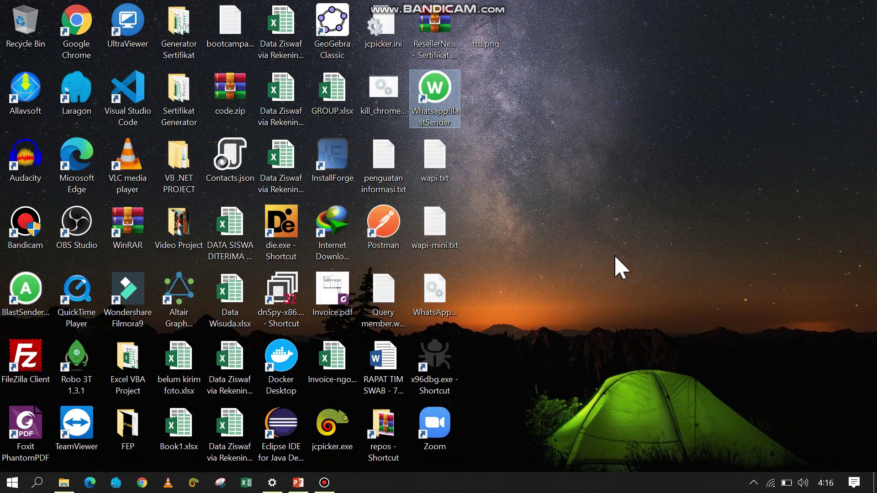